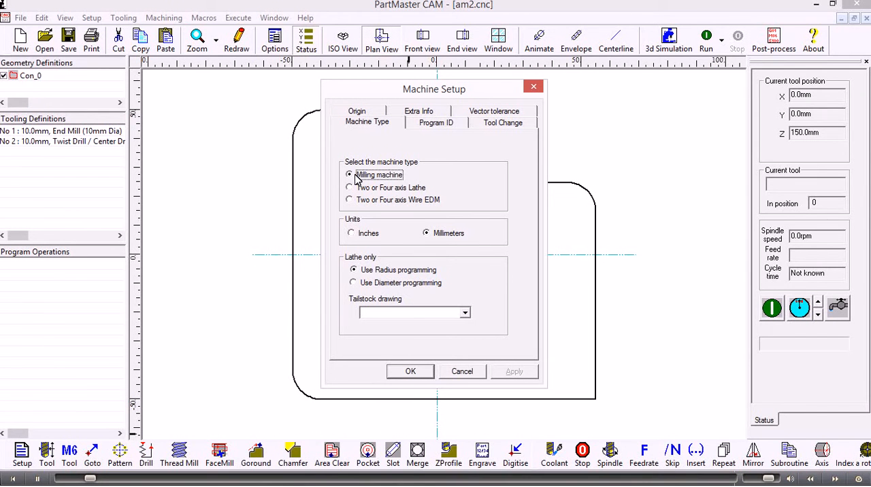
Enter TEST PART as the part ID in the machine setup and select the NC program number for editing
{"action": "left_click", "coordinate": [436, 124]}
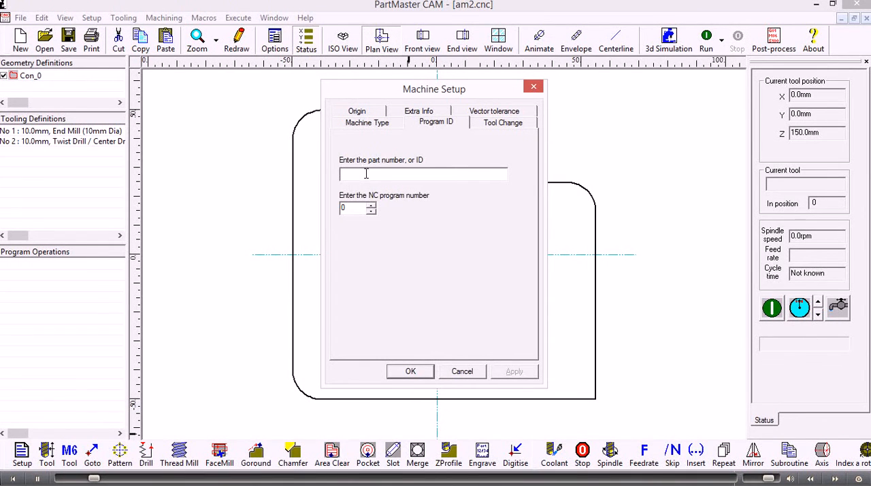
{"action": "type", "text": "TEST PART"}
{"action": "double_click", "coordinate": [356, 208]}
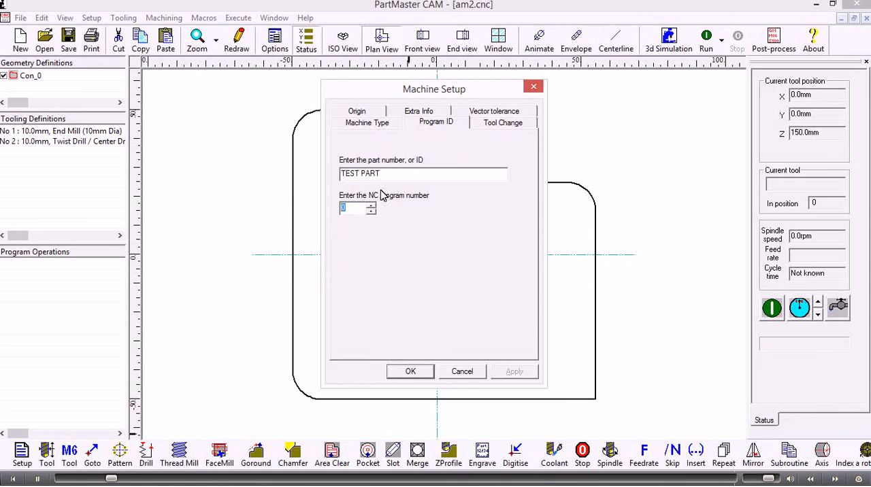
Review the Z heights of the tool change and safe home positions, and accept the machine setup
{"action": "left_click", "coordinate": [487, 126]}
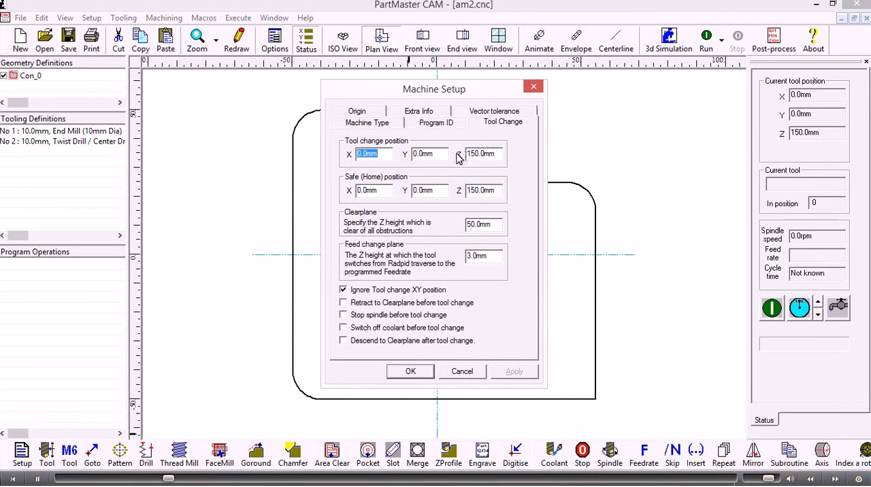
{"action": "left_click_drag", "start_coordinate": [496, 154], "coordinate": [460, 155]}
{"action": "left_click_drag", "start_coordinate": [497, 191], "coordinate": [463, 196]}
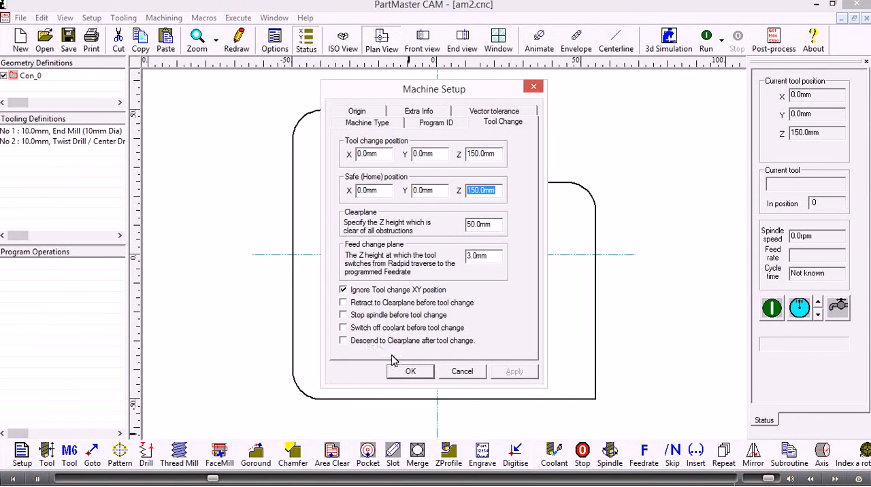
{"action": "left_click", "coordinate": [412, 372]}
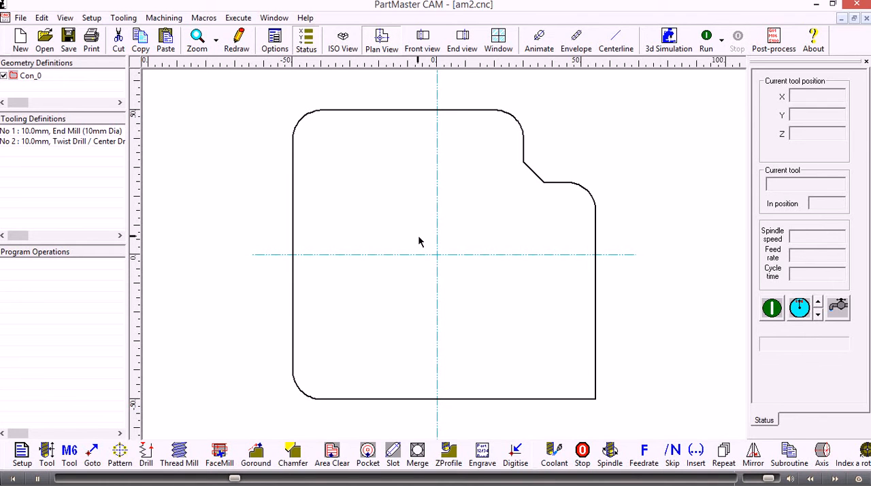
Delete the 10 mm end mill and the 10 mm twist/centre drill from the tooling definitions
{"action": "left_click", "coordinate": [30, 76]}
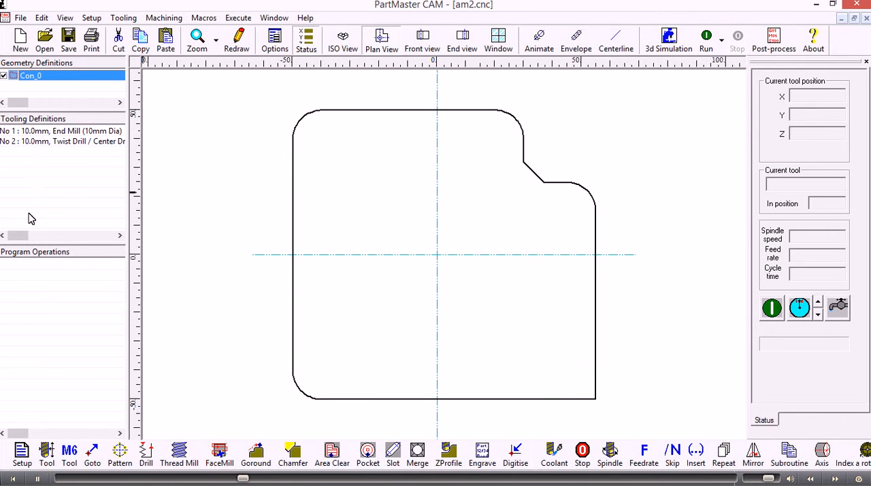
{"action": "left_click", "coordinate": [39, 132]}
{"action": "key", "text": "Delete"}
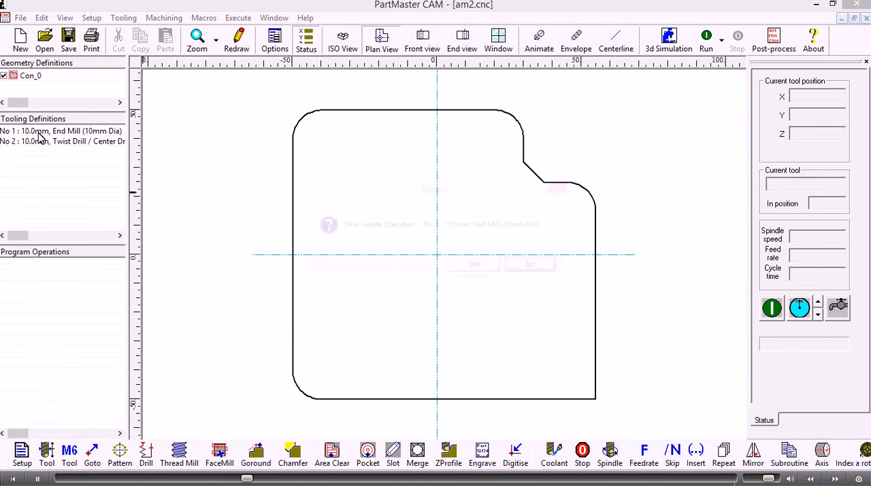
{"action": "left_click", "coordinate": [480, 270]}
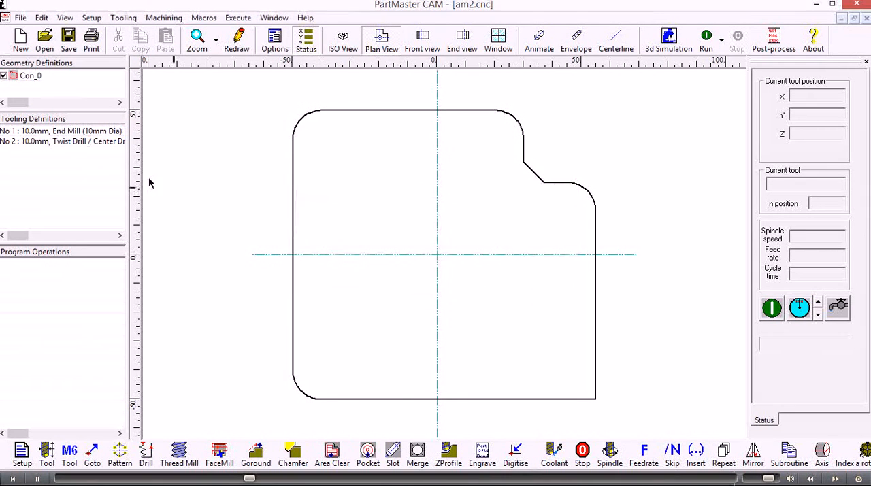
{"action": "left_click", "coordinate": [57, 131]}
{"action": "key", "text": "Delete"}
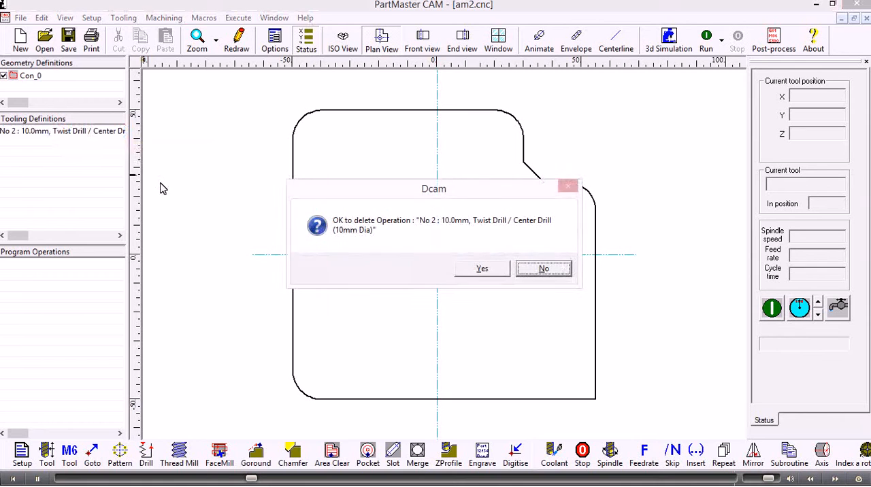
{"action": "left_click", "coordinate": [487, 272]}
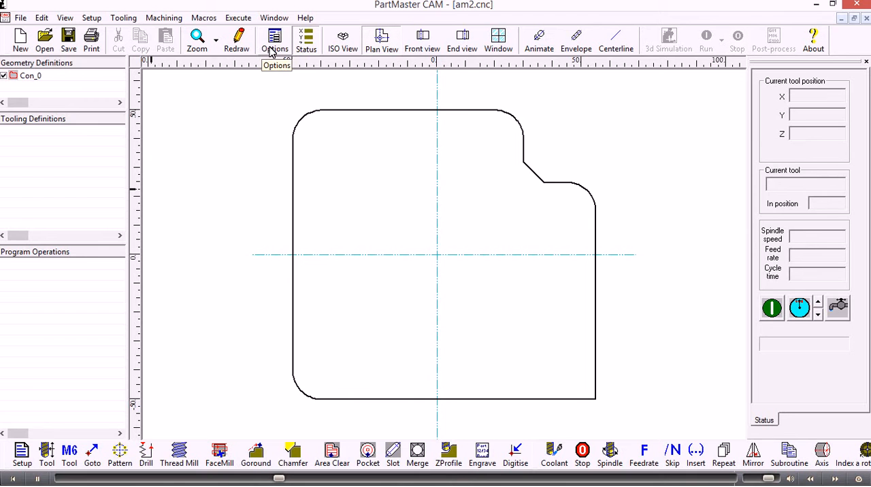
Examine the part in isometric, front, end and four-window views, and return to a single plan view
{"action": "left_click", "coordinate": [344, 44]}
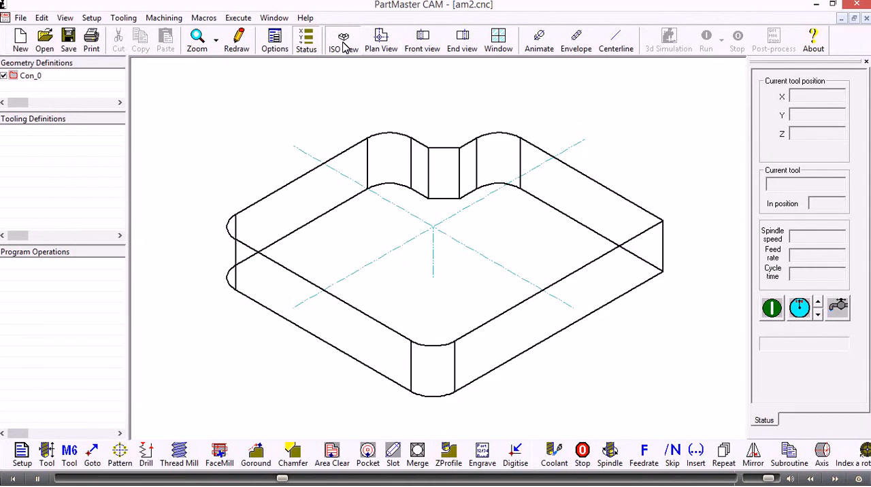
{"action": "left_click", "coordinate": [421, 43]}
{"action": "left_click", "coordinate": [461, 43]}
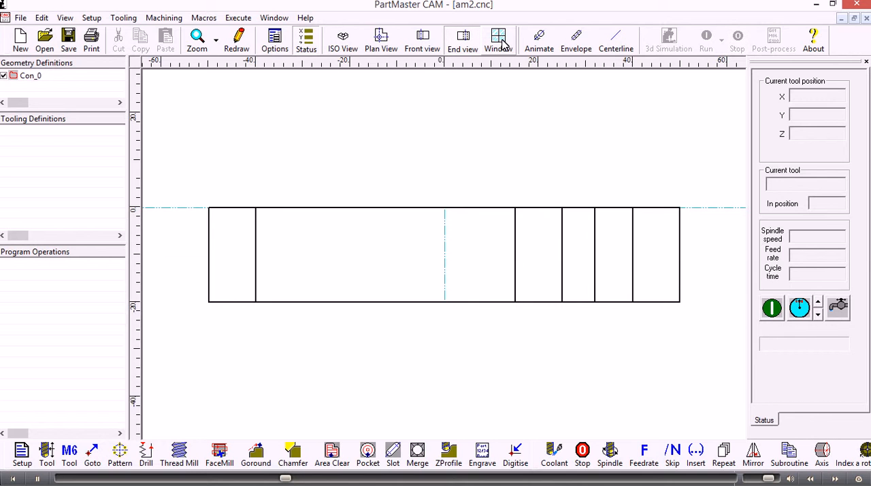
{"action": "left_click", "coordinate": [501, 42]}
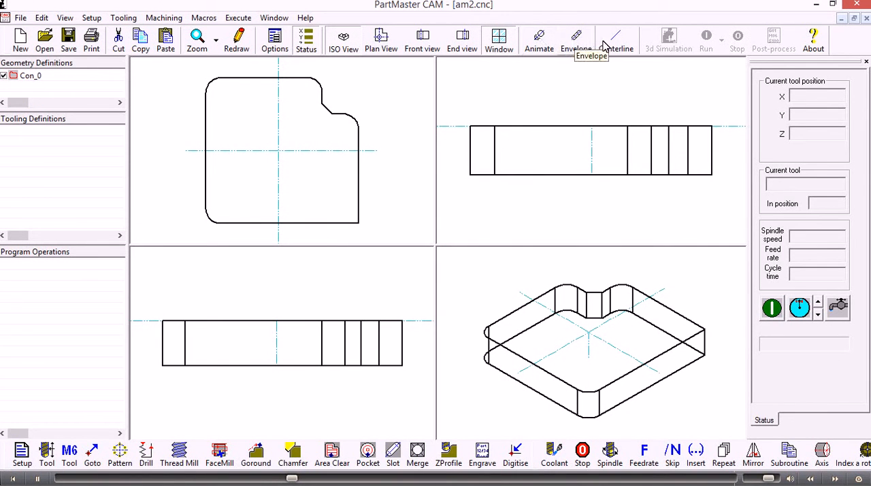
{"action": "left_click", "coordinate": [381, 40]}
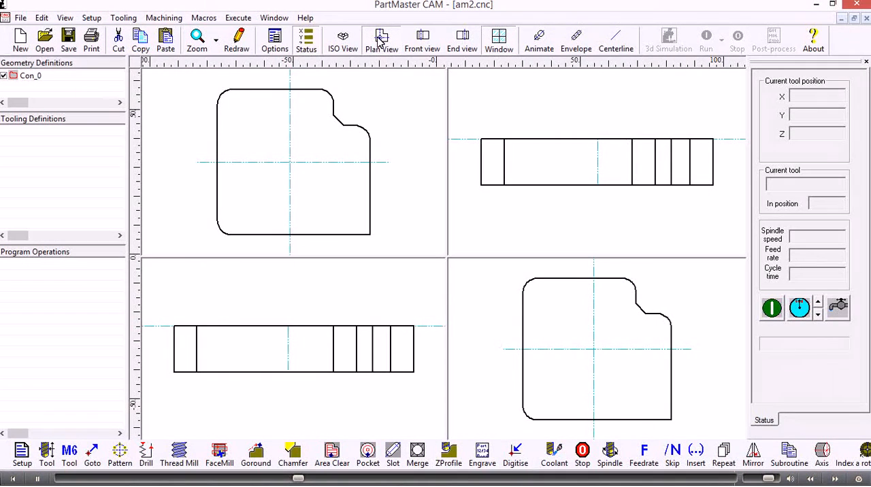
{"action": "left_click", "coordinate": [499, 42]}
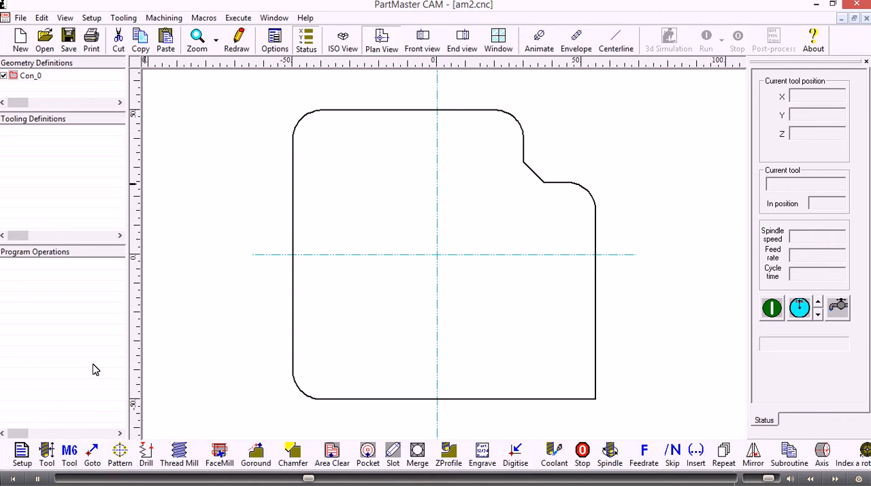
Reopen the machine setup to check the machine type and units, and close it
{"action": "left_click", "coordinate": [23, 455]}
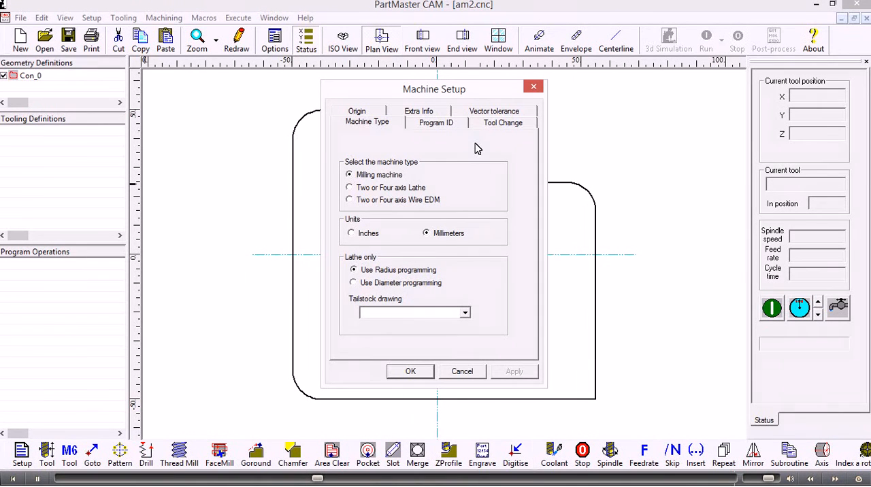
{"action": "left_click", "coordinate": [426, 372]}
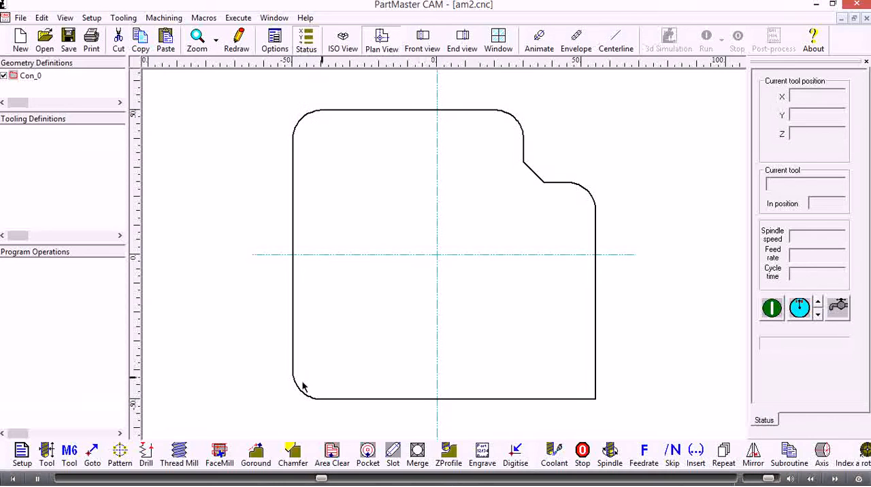
Start a new tool definition, preview the other tool types from ball nosed to chamfer, and settle on End mill
{"action": "left_click", "coordinate": [46, 453]}
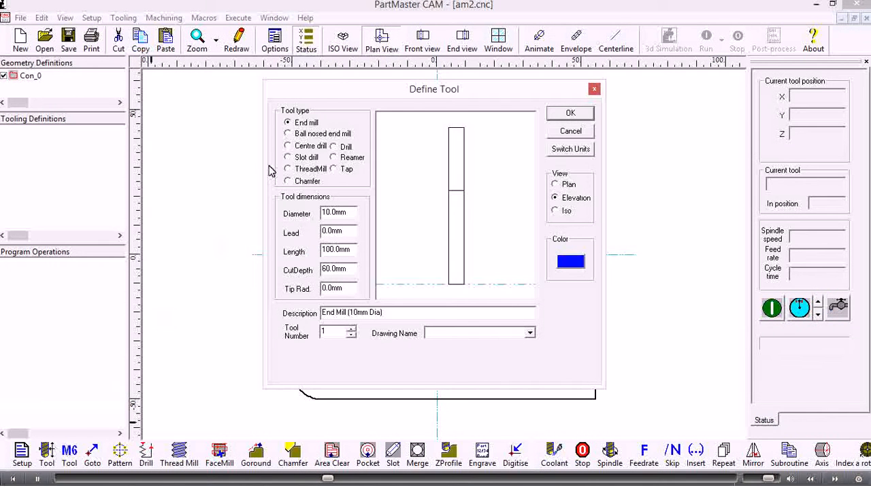
{"action": "left_click", "coordinate": [309, 135]}
{"action": "left_click", "coordinate": [307, 146]}
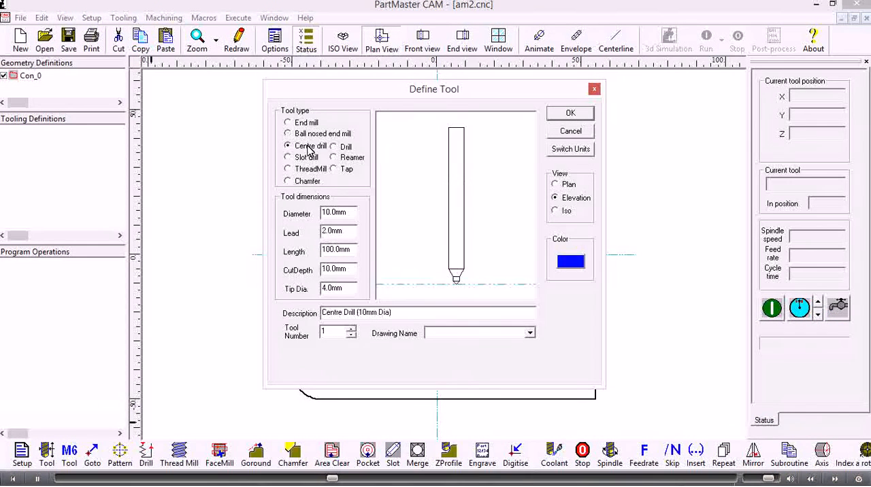
{"action": "left_click", "coordinate": [333, 147]}
{"action": "left_click", "coordinate": [333, 157]}
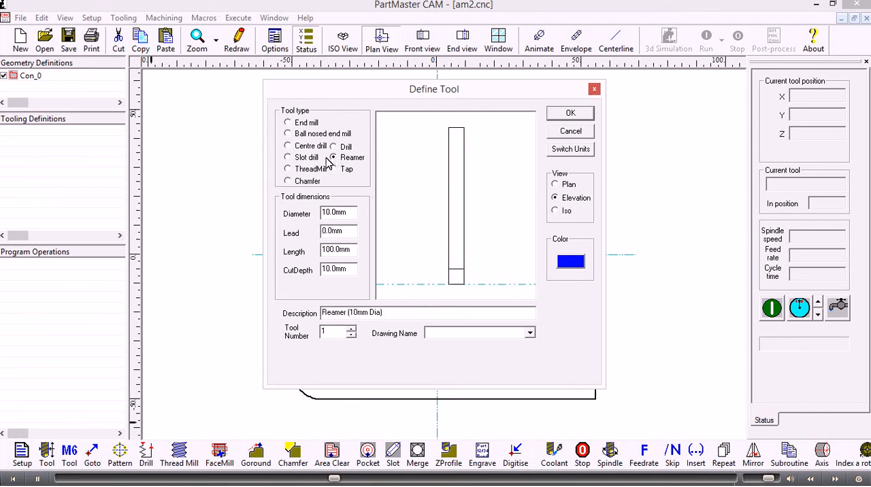
{"action": "left_click", "coordinate": [308, 158]}
{"action": "left_click", "coordinate": [308, 170]}
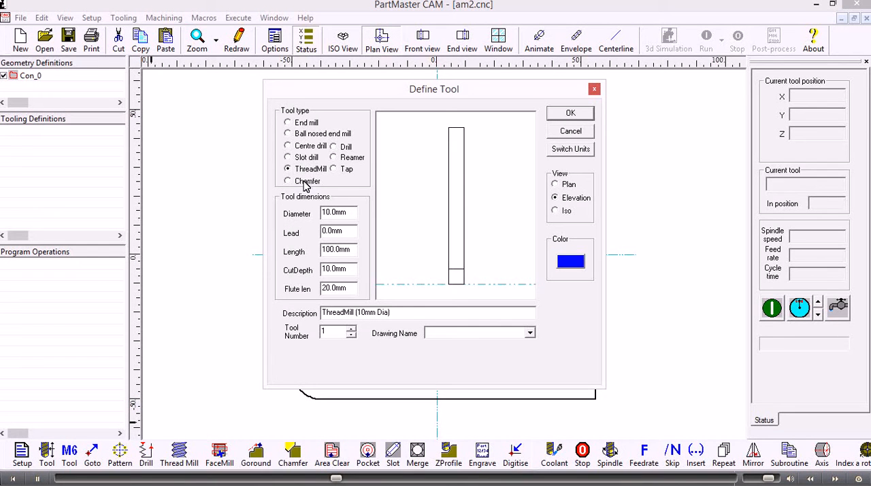
{"action": "left_click", "coordinate": [306, 181]}
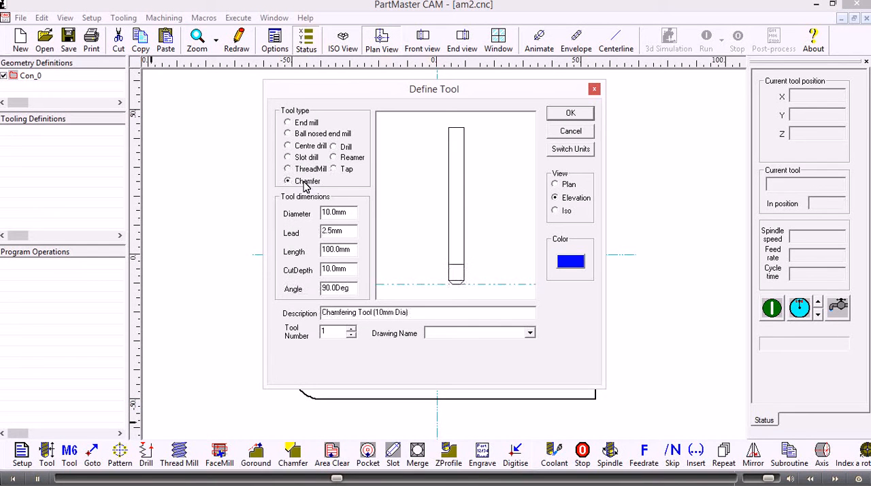
{"action": "left_click", "coordinate": [288, 124]}
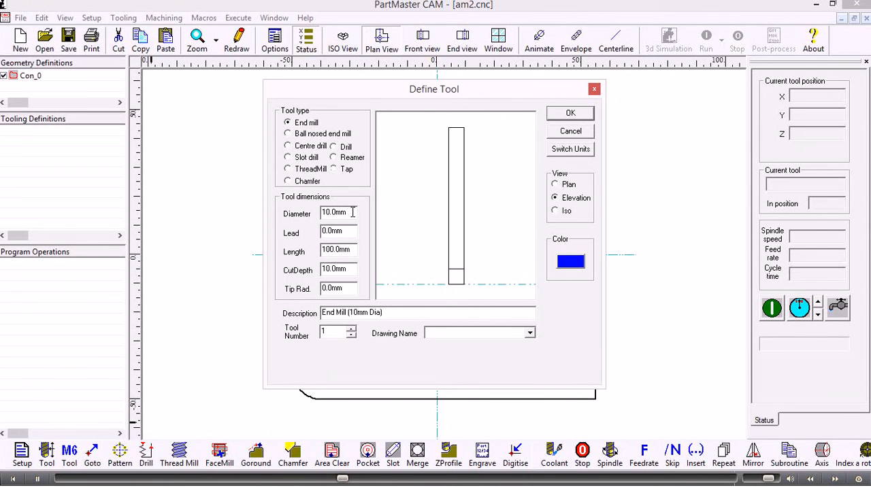
Define the end mill with a 12 mm diameter, 60 mm length and 25 mm cut depth, and save it
{"action": "left_click_drag", "start_coordinate": [353, 212], "coordinate": [307, 214]}
{"action": "type", "text": "12"}
{"action": "left_click", "coordinate": [346, 231]}
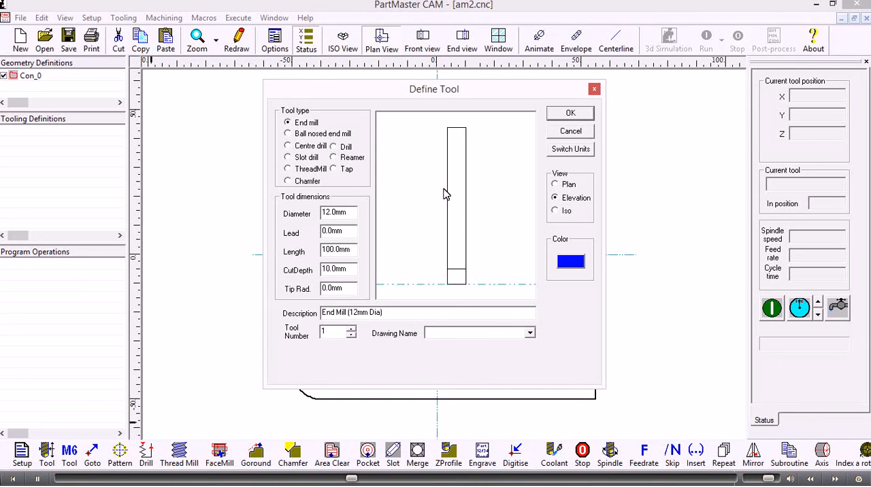
{"action": "double_click", "coordinate": [341, 250]}
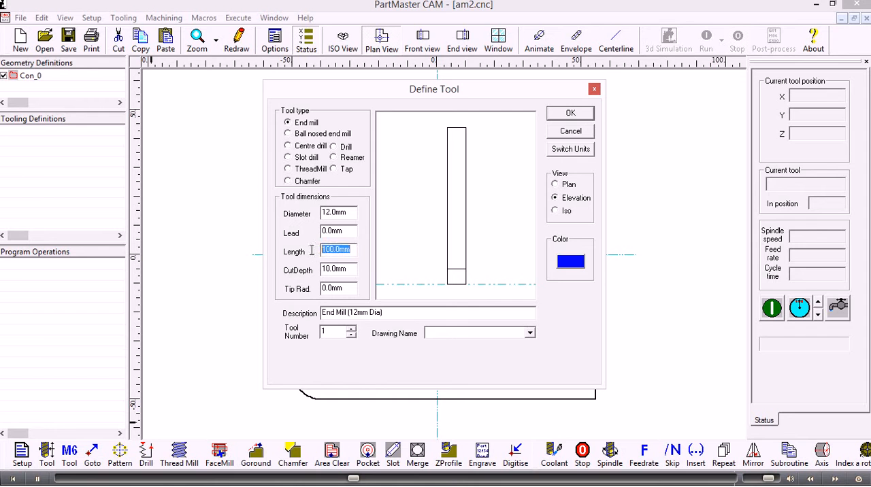
{"action": "type", "text": "60"}
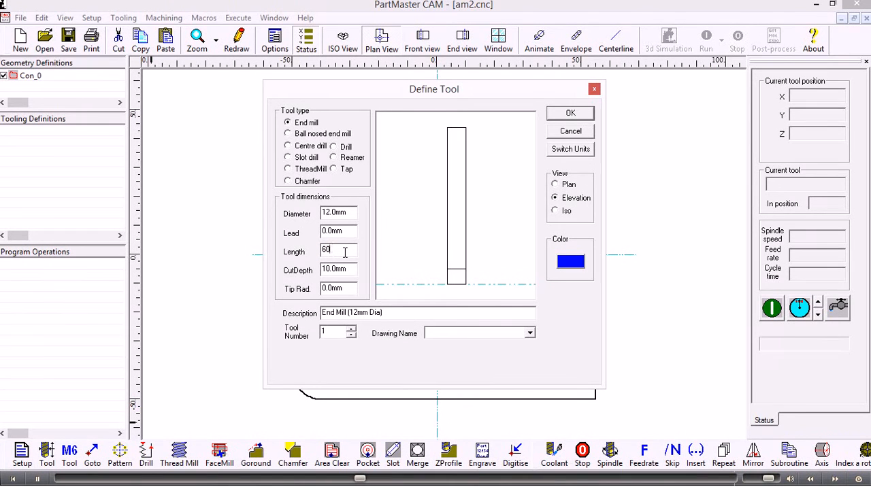
{"action": "double_click", "coordinate": [351, 270]}
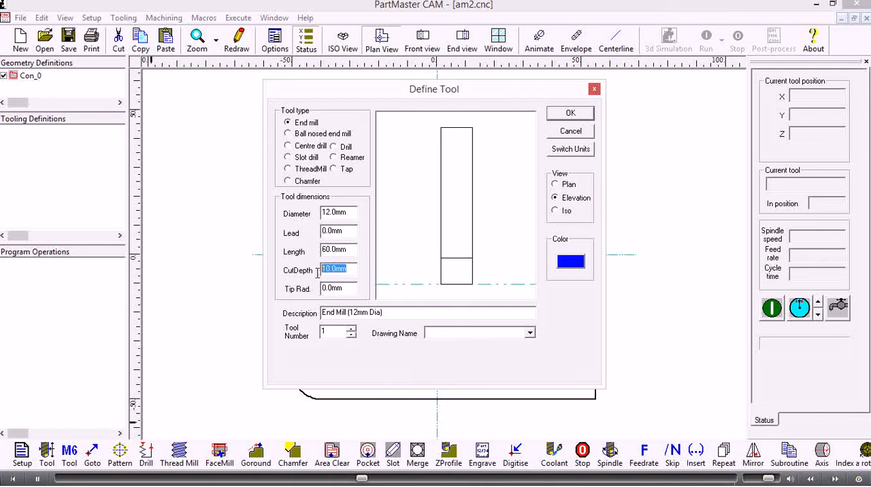
{"action": "type", "text": "25"}
{"action": "left_click", "coordinate": [387, 243]}
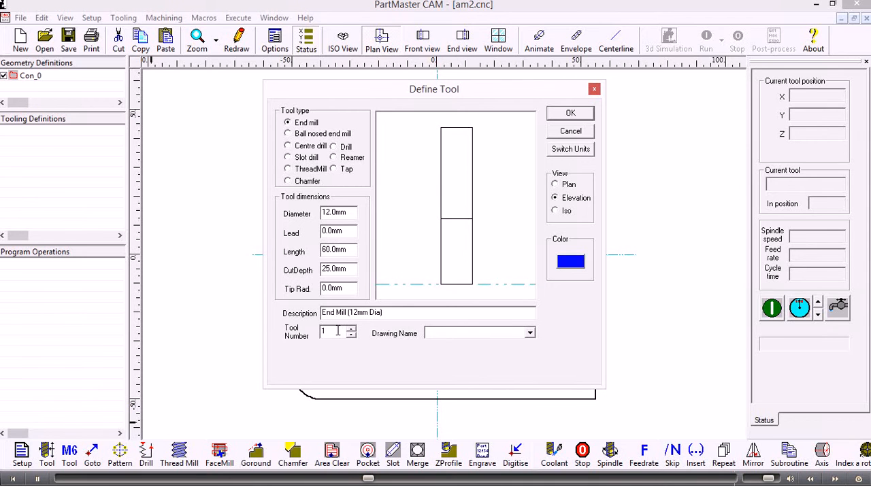
{"action": "left_click", "coordinate": [569, 114]}
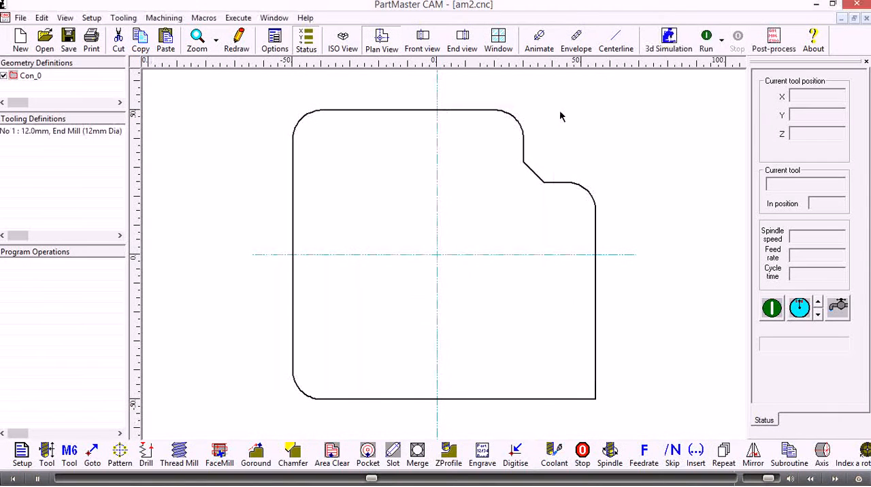
Reopen the 12 mm end mill's definition to review its dimensions, and close it without changes
{"action": "double_click", "coordinate": [42, 133]}
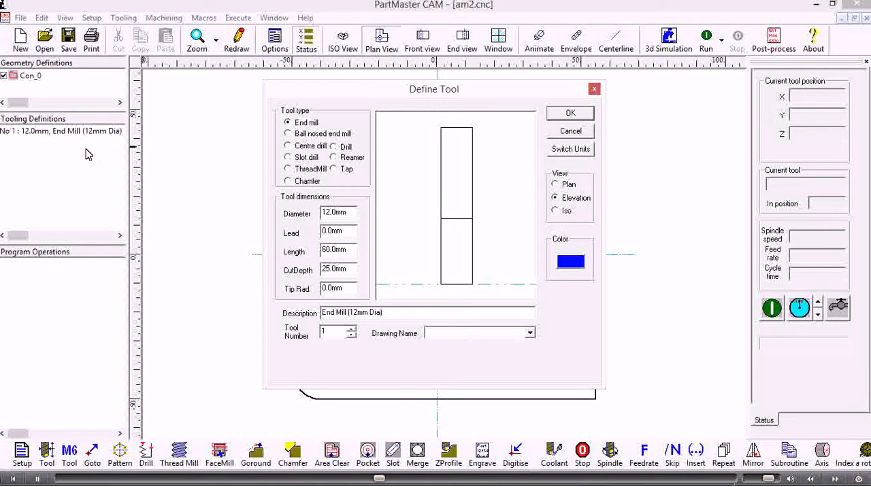
{"action": "left_click", "coordinate": [570, 133]}
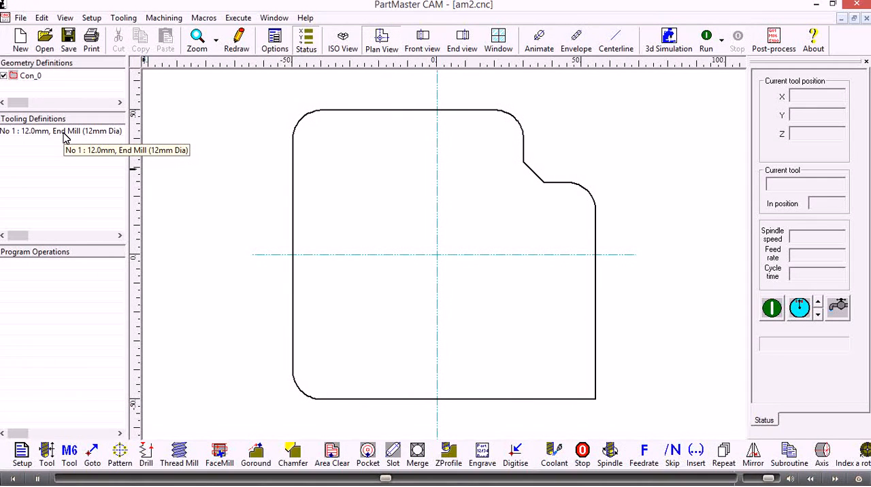
Add a tool selection for the 12 mm end mill, using feed per minute output and switching coolant on after the tool change
{"action": "left_click", "coordinate": [71, 455]}
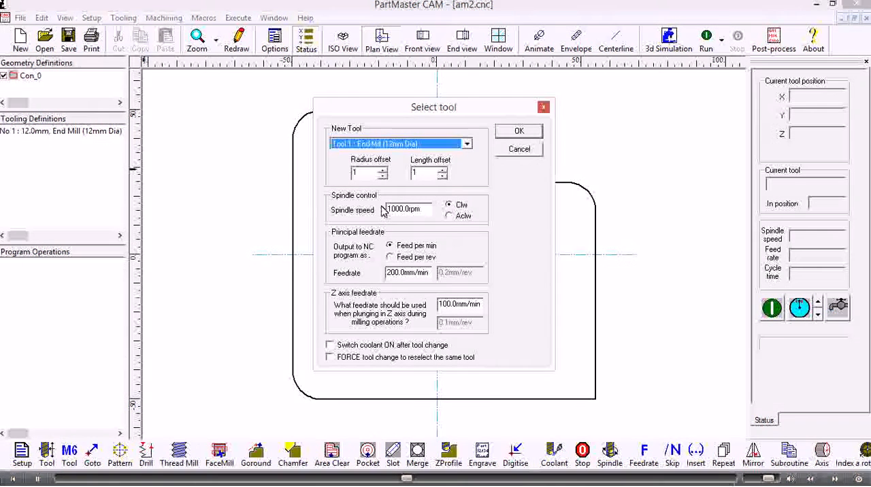
{"action": "left_click_drag", "start_coordinate": [421, 209], "coordinate": [375, 212]}
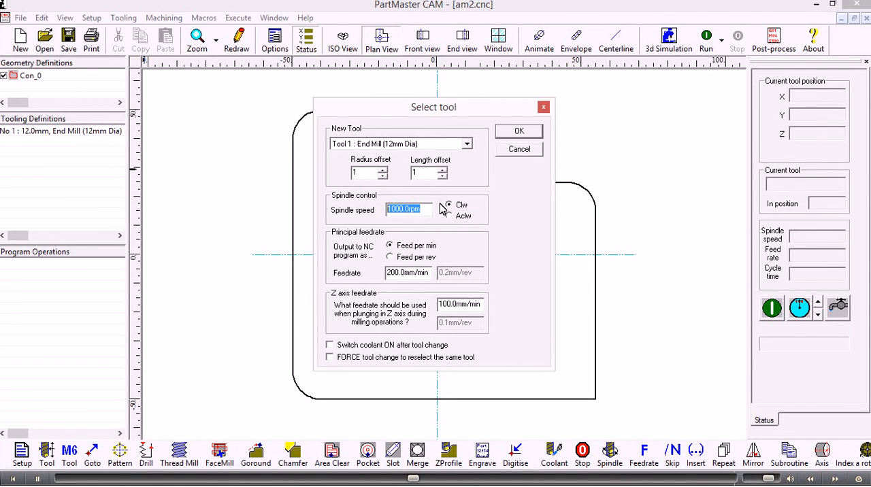
{"action": "left_click", "coordinate": [390, 257]}
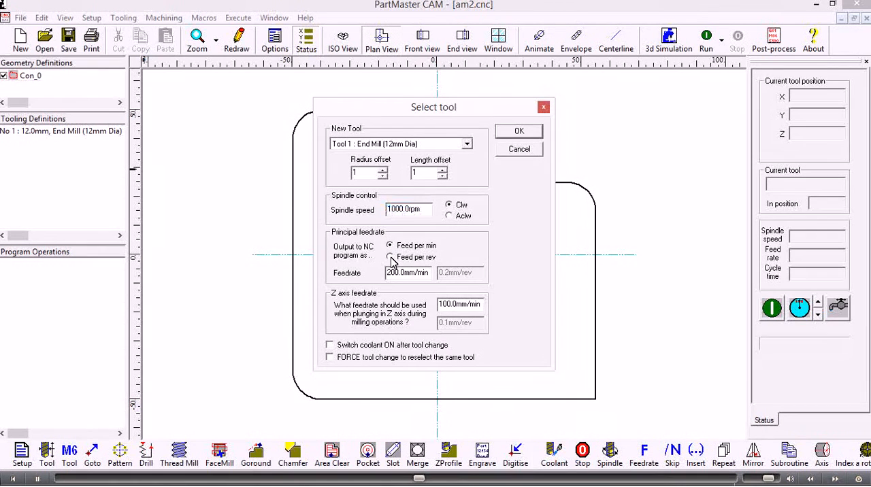
{"action": "left_click", "coordinate": [390, 247]}
{"action": "left_click", "coordinate": [391, 258]}
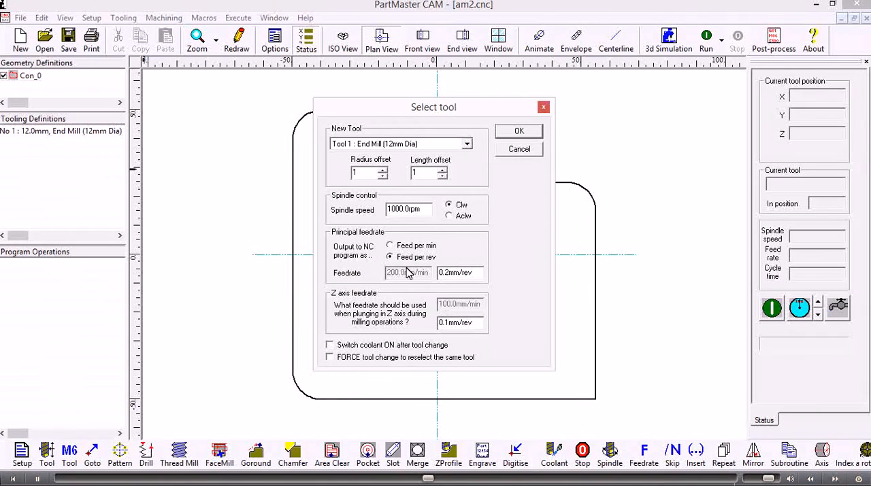
{"action": "left_click", "coordinate": [390, 247]}
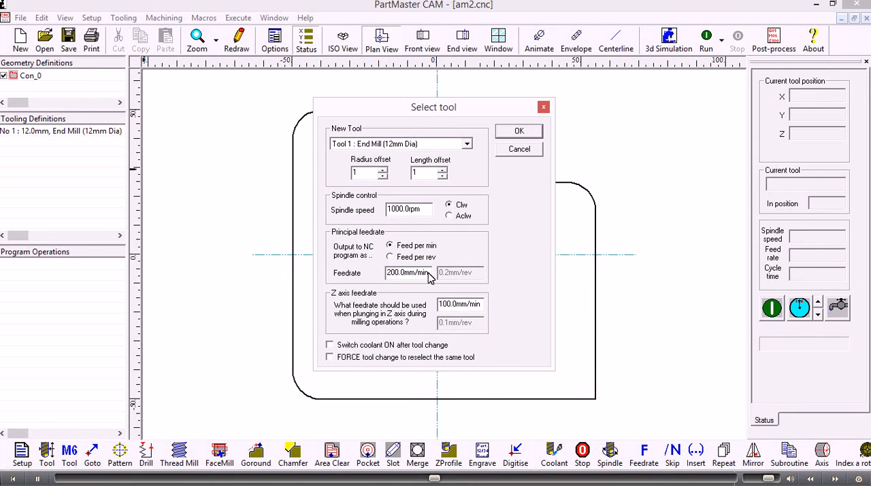
{"action": "left_click", "coordinate": [330, 346]}
{"action": "left_click", "coordinate": [507, 135]}
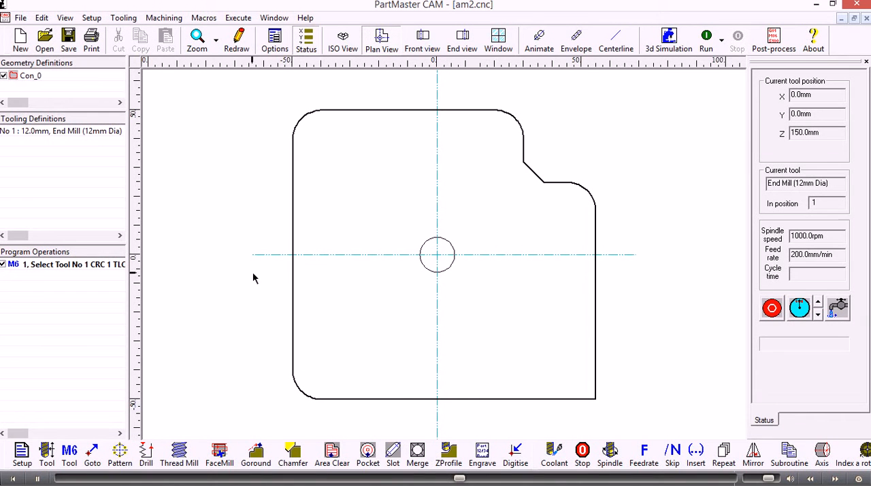
Create a Goround operation on contour Con_0 at 20 mm depth with left offset and 15 mm arc approach and runoff
{"action": "left_click", "coordinate": [256, 455]}
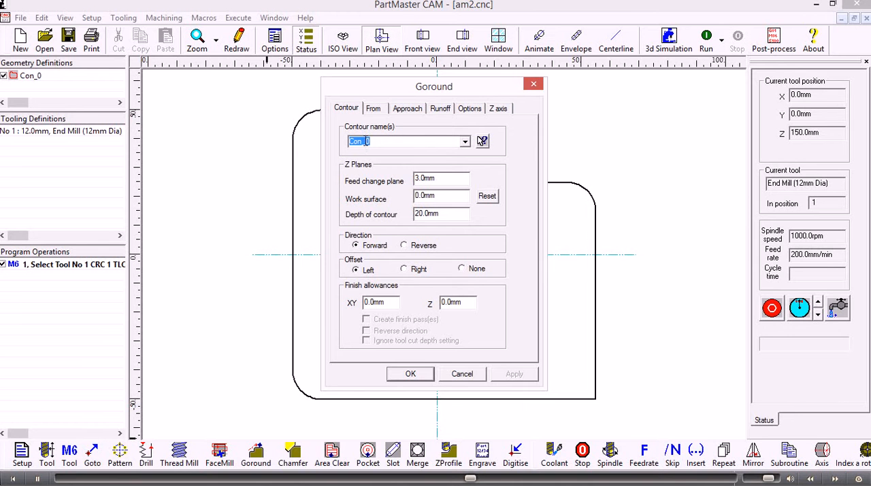
{"action": "left_click", "coordinate": [465, 142]}
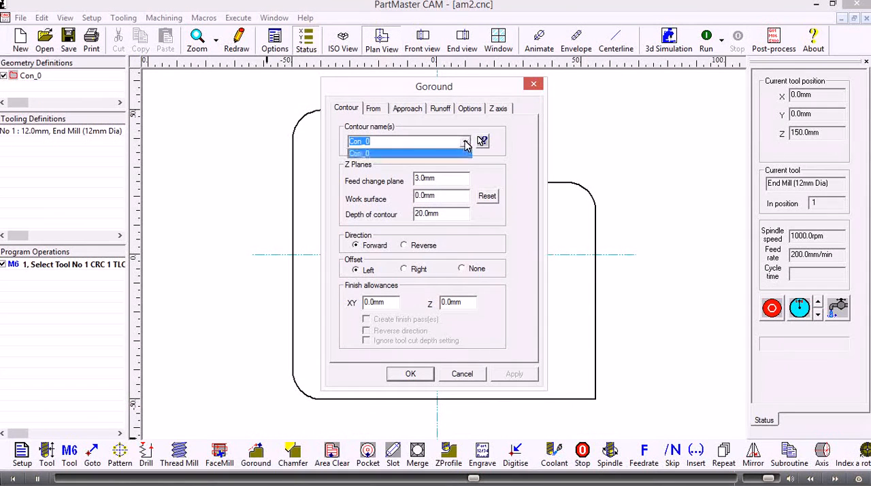
{"action": "left_click", "coordinate": [386, 141]}
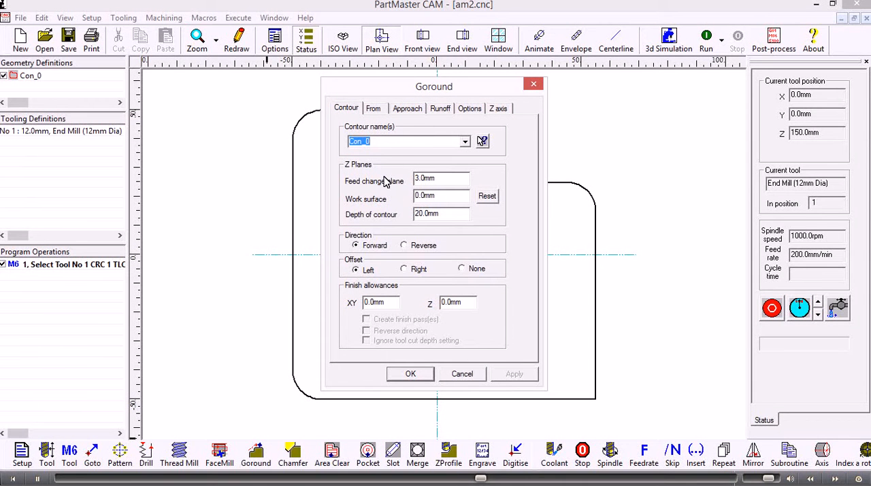
{"action": "left_click_drag", "start_coordinate": [441, 178], "coordinate": [409, 181]}
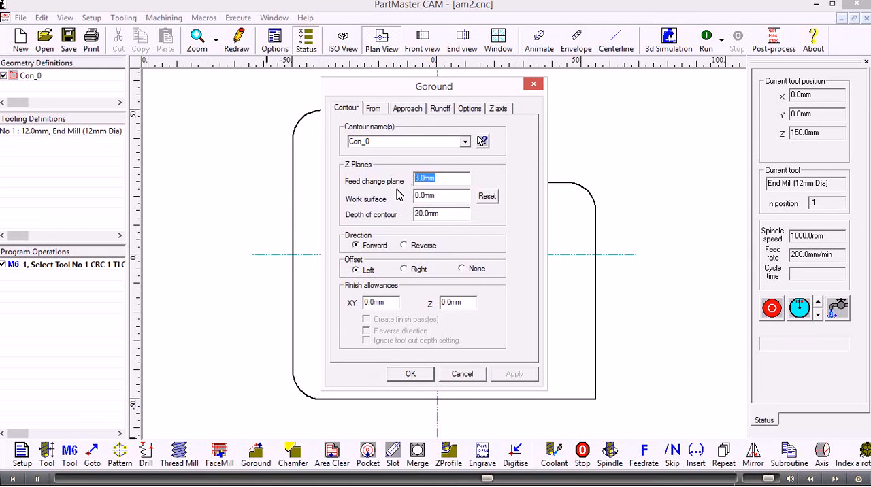
{"action": "left_click_drag", "start_coordinate": [445, 196], "coordinate": [412, 215]}
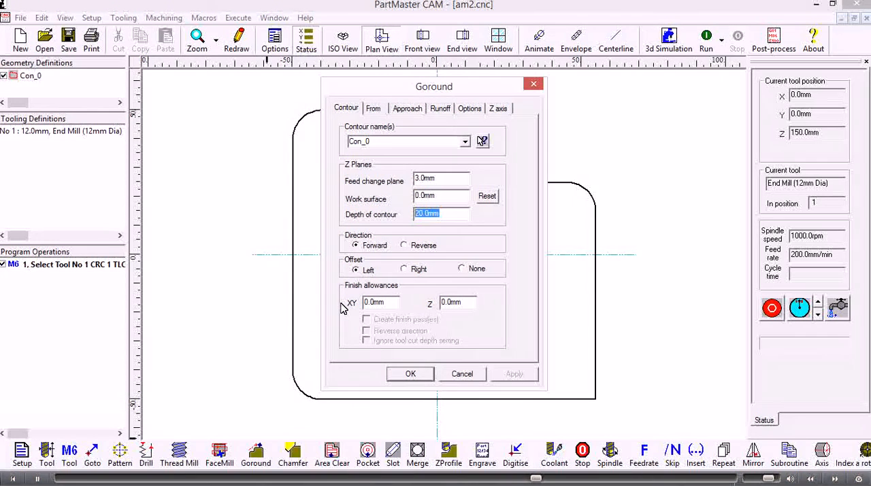
{"action": "left_click", "coordinate": [408, 111]}
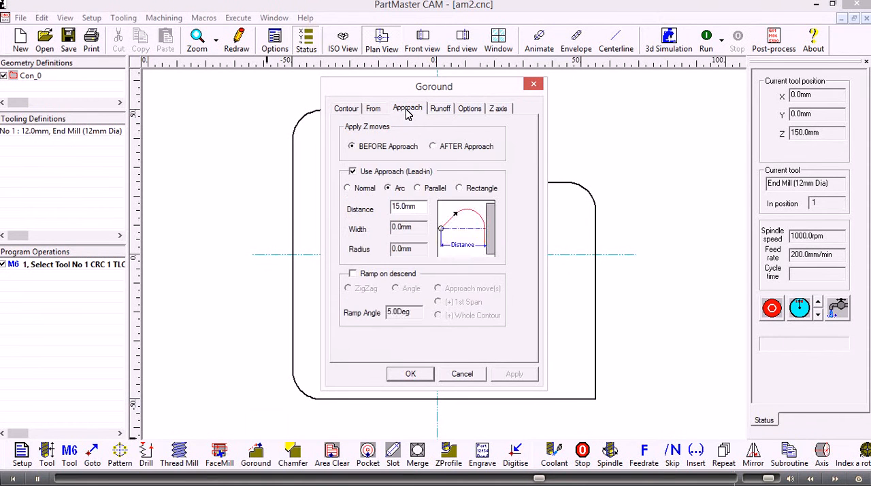
{"action": "left_click", "coordinate": [440, 111]}
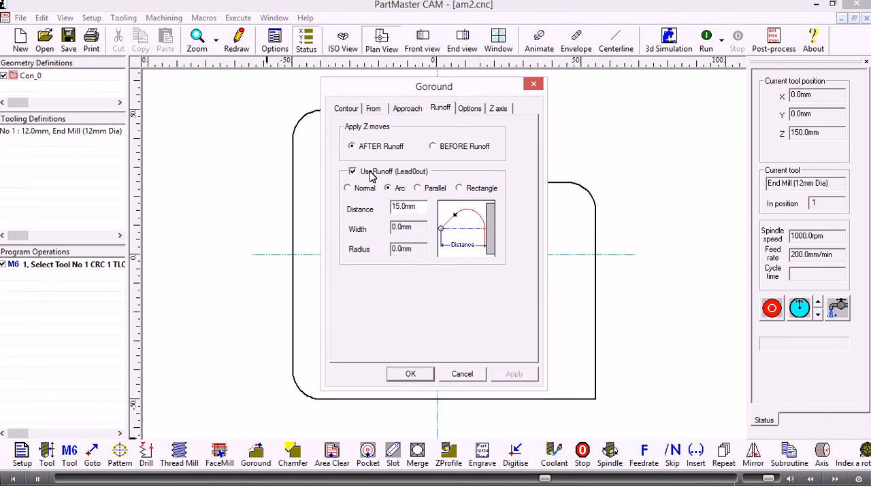
{"action": "left_click", "coordinate": [408, 376]}
{"action": "left_click", "coordinate": [409, 375]}
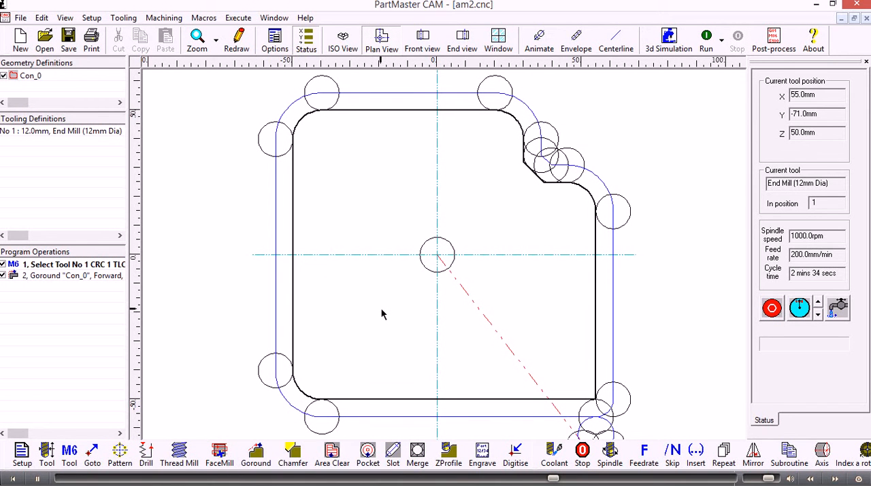
Run the program in plan view, then rerun it with the toolpath shown as a centreline only
{"action": "scroll", "coordinate": [381, 315], "scroll_direction": "down", "scroll_amount": 5}
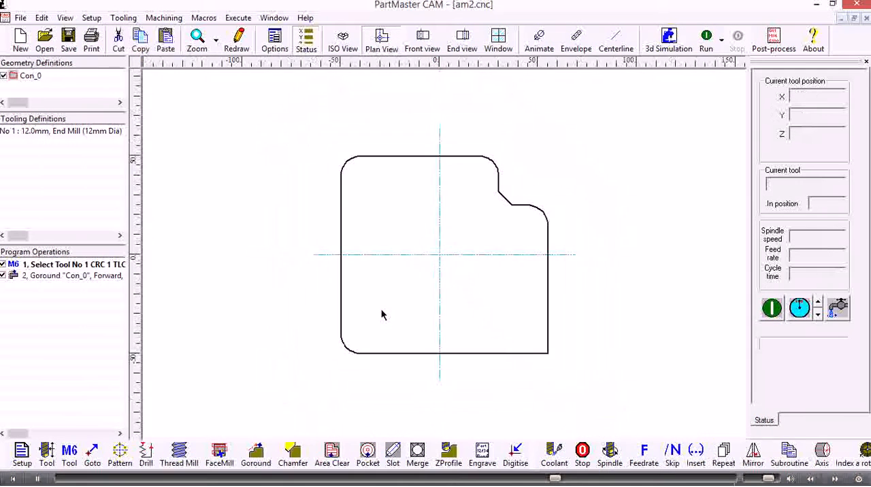
{"action": "scroll", "coordinate": [382, 315], "scroll_direction": "down", "scroll_amount": 1}
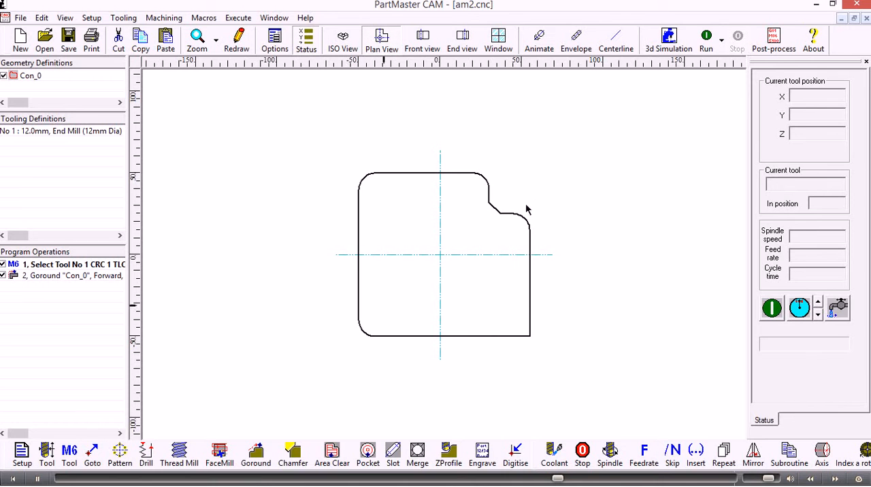
{"action": "left_click", "coordinate": [710, 42]}
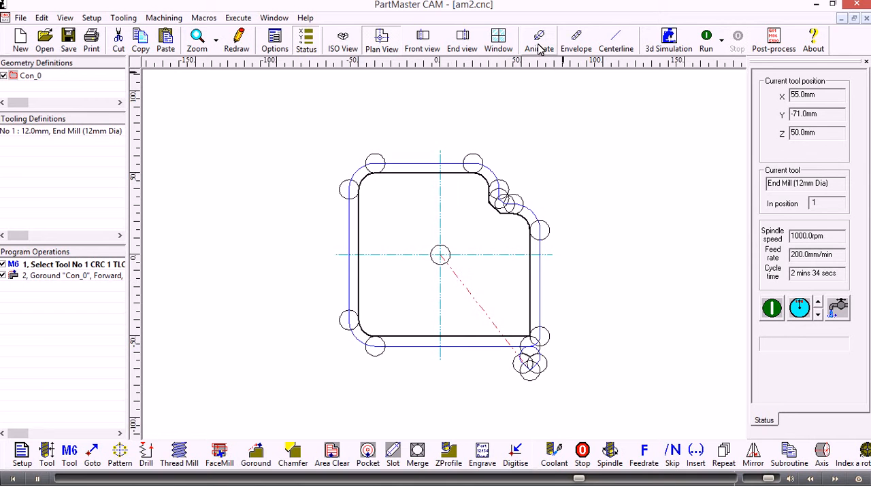
{"action": "left_click", "coordinate": [617, 40]}
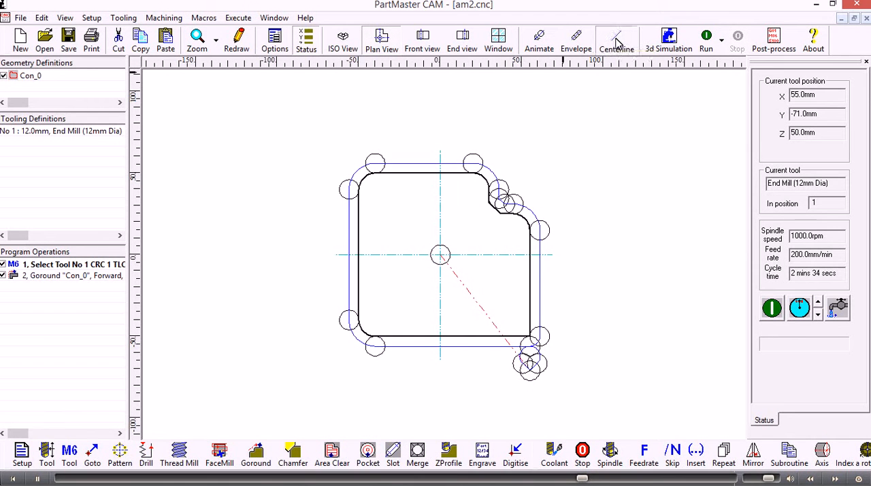
{"action": "left_click", "coordinate": [707, 40]}
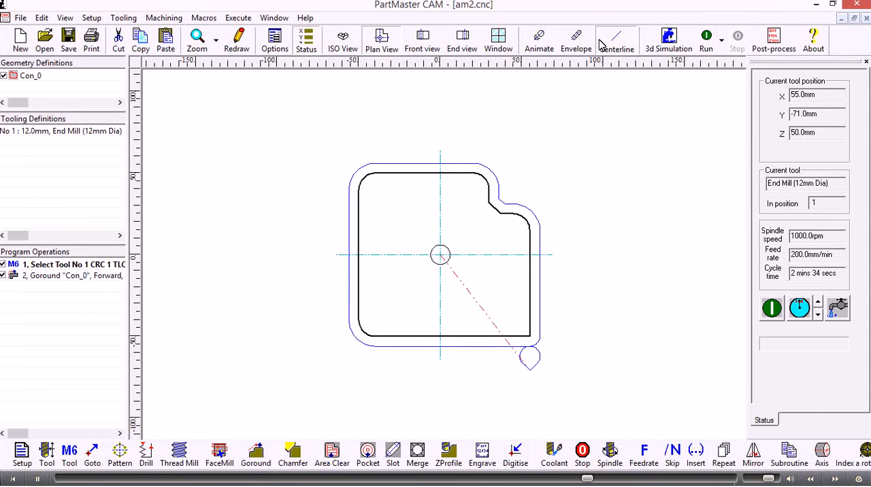
Run the program with the cutter envelope displayed, then turn the envelope off and rerun it
{"action": "left_click", "coordinate": [576, 40]}
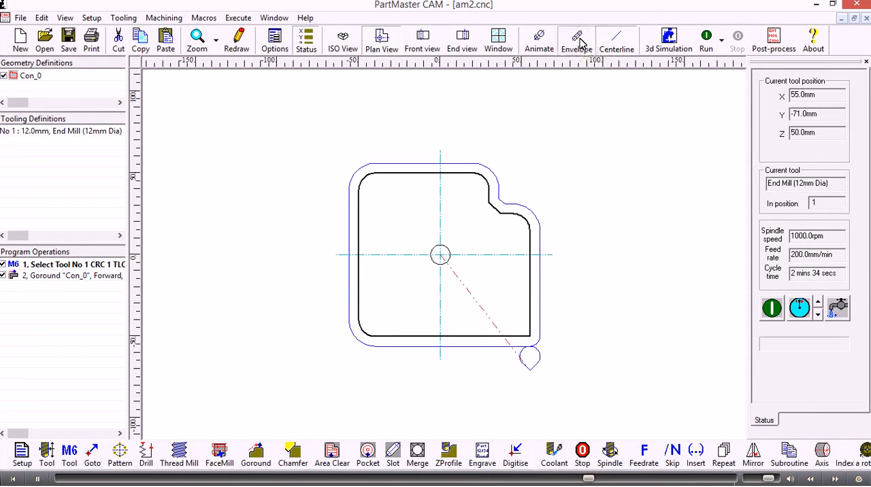
{"action": "left_click", "coordinate": [706, 39]}
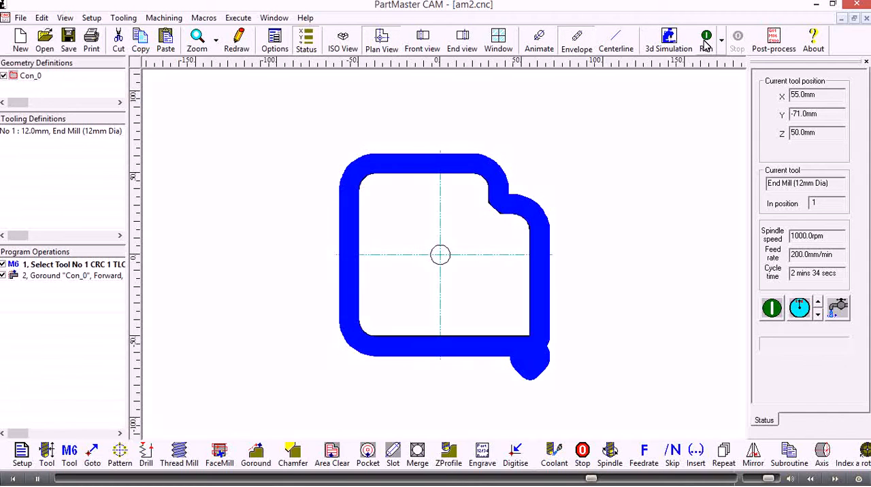
{"action": "left_click", "coordinate": [576, 39]}
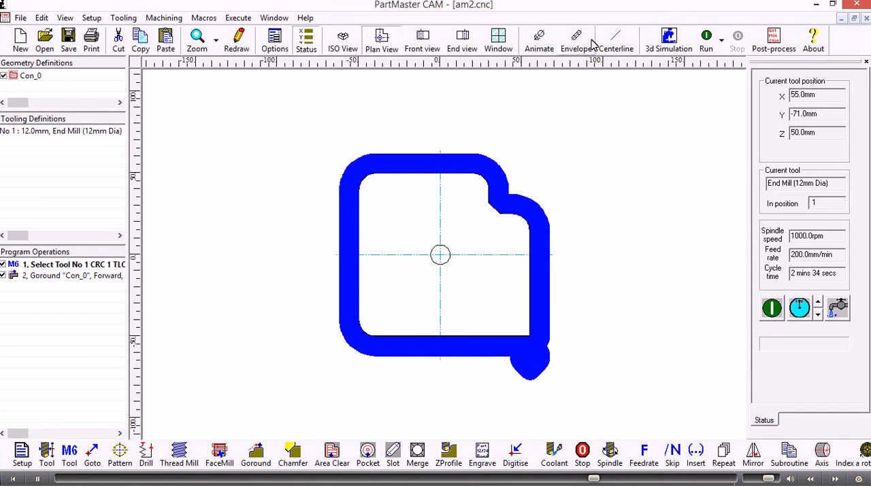
{"action": "left_click", "coordinate": [705, 43]}
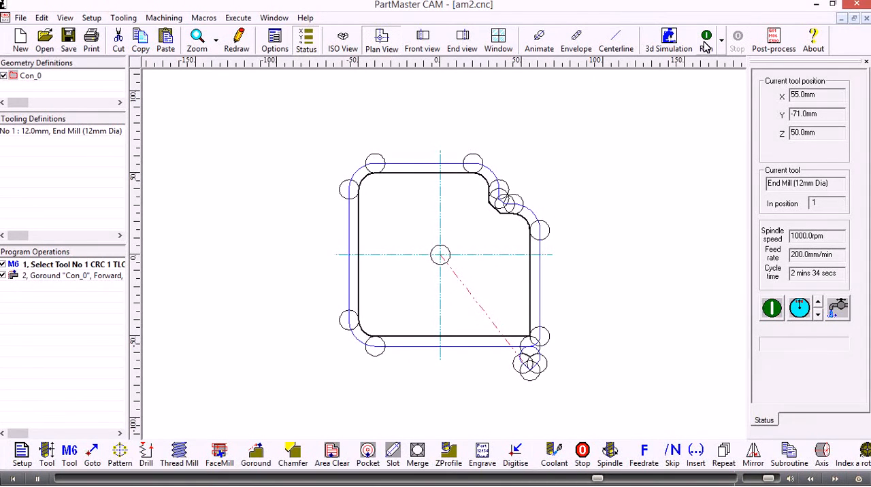
Run an animated simulation of the Goround toolpath in the isometric view
{"action": "left_click", "coordinate": [341, 44]}
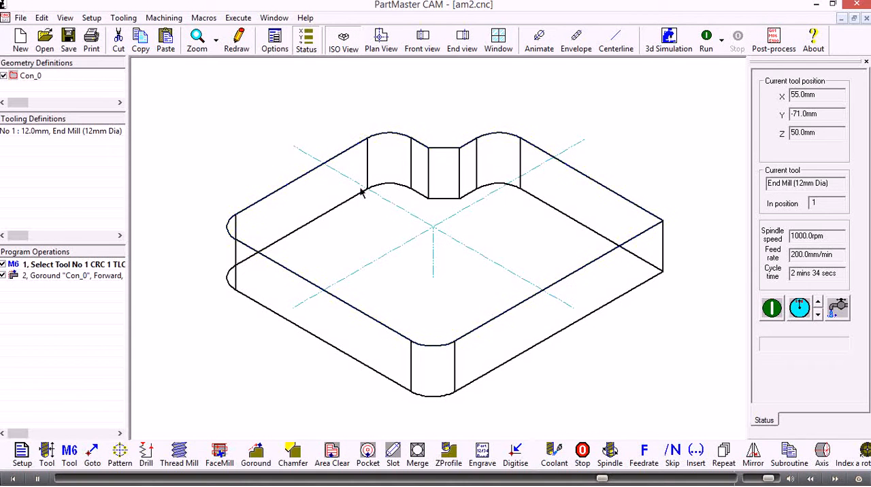
{"action": "scroll", "coordinate": [363, 211], "scroll_direction": "down", "scroll_amount": 3}
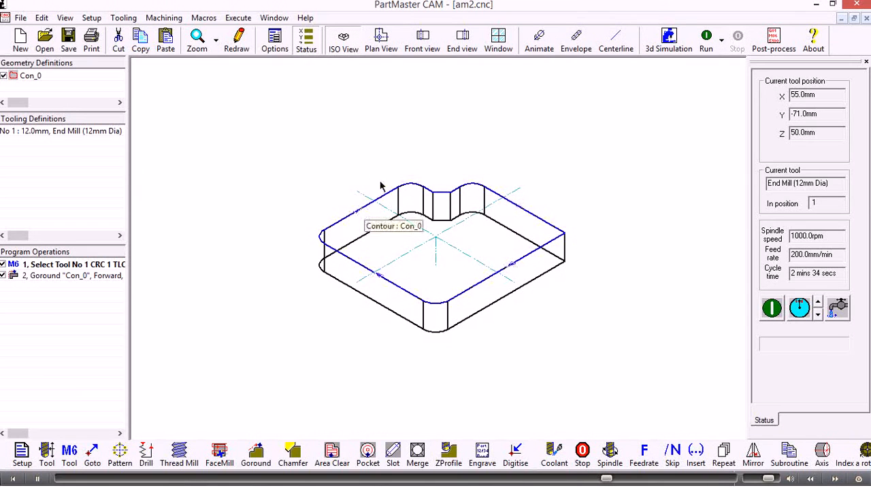
{"action": "left_click", "coordinate": [548, 42]}
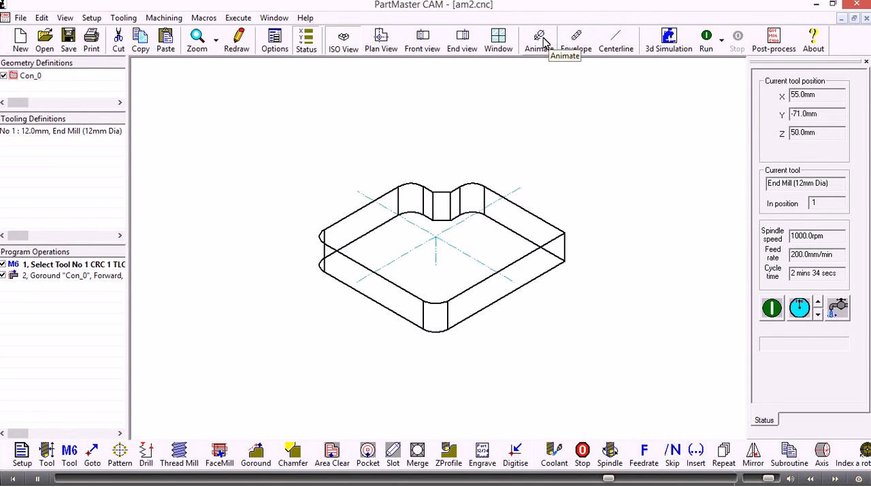
{"action": "left_click", "coordinate": [707, 40]}
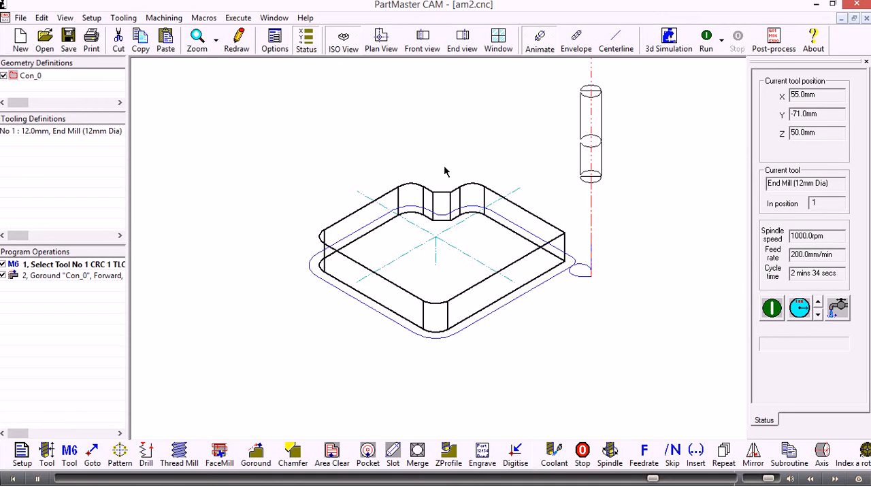
Post-process the program with the M_HAAS.PPR post-processor into the NC file am2.pun
{"action": "left_click", "coordinate": [775, 40]}
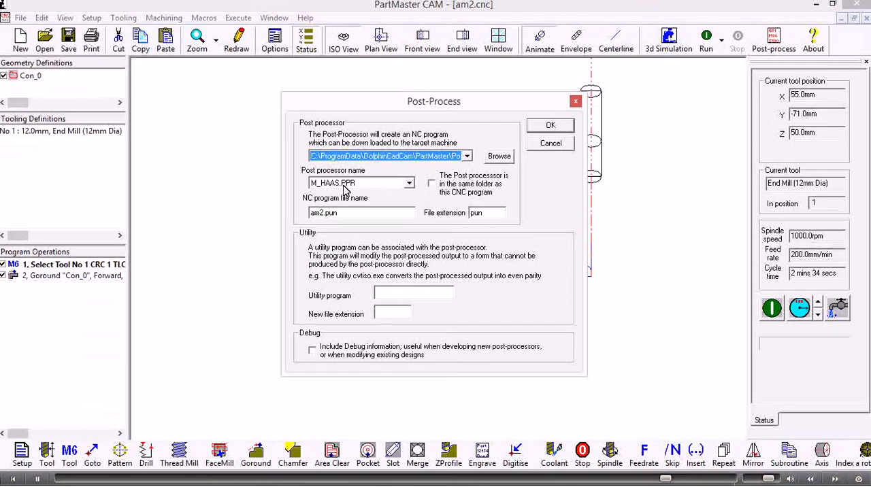
{"action": "left_click", "coordinate": [551, 127]}
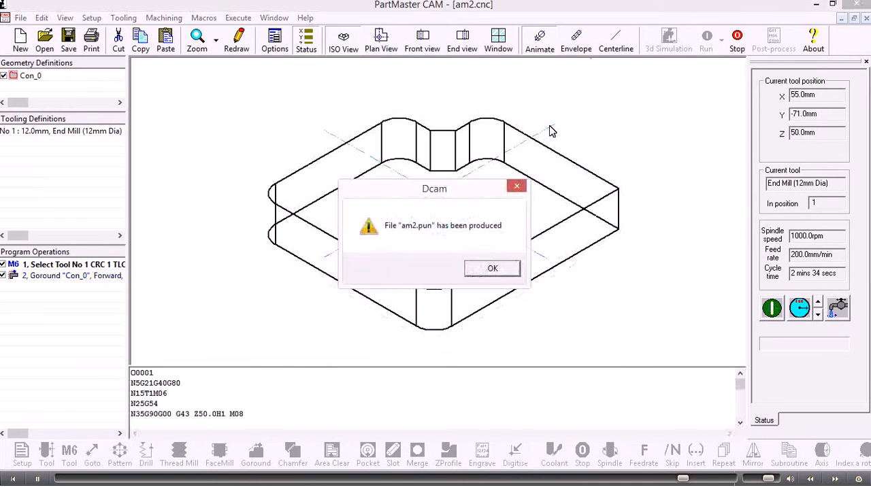
{"action": "left_click", "coordinate": [493, 269]}
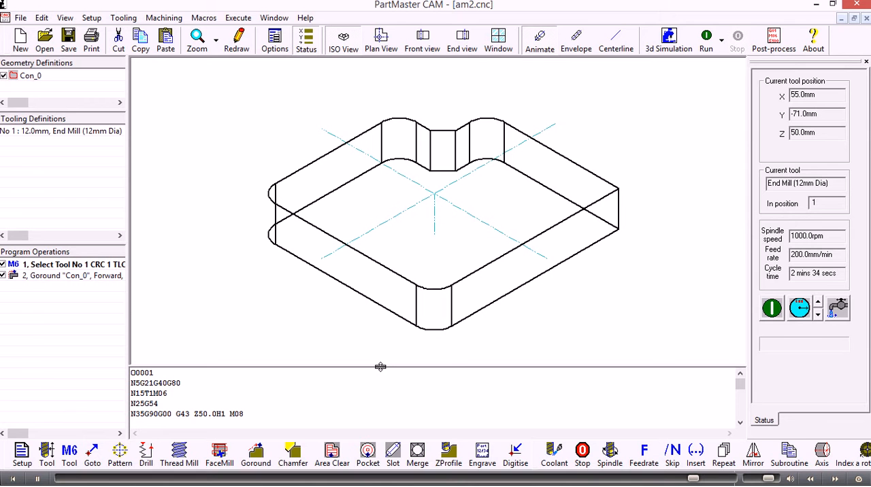
Enlarge the NC code display to review the generated code, and check the option for sending the NC program
{"action": "left_click_drag", "start_coordinate": [380, 367], "coordinate": [407, 181]}
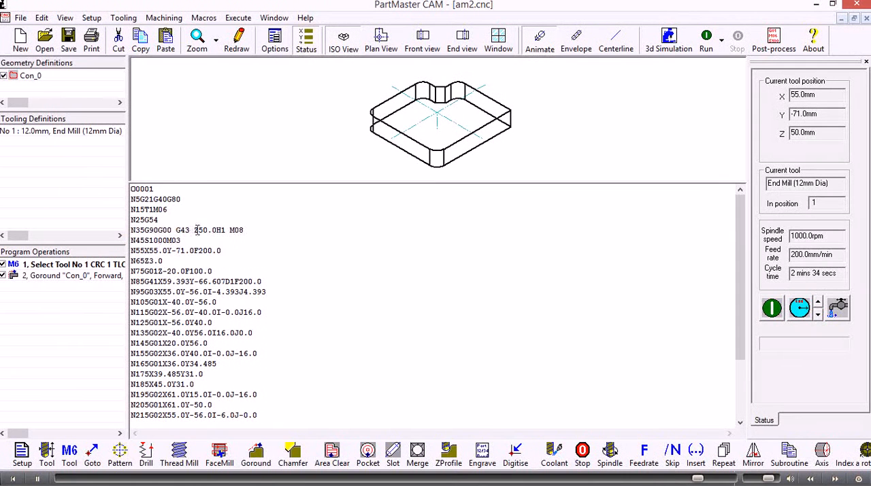
{"action": "left_click_drag", "start_coordinate": [194, 230], "coordinate": [296, 362]}
{"action": "left_click", "coordinate": [294, 355]}
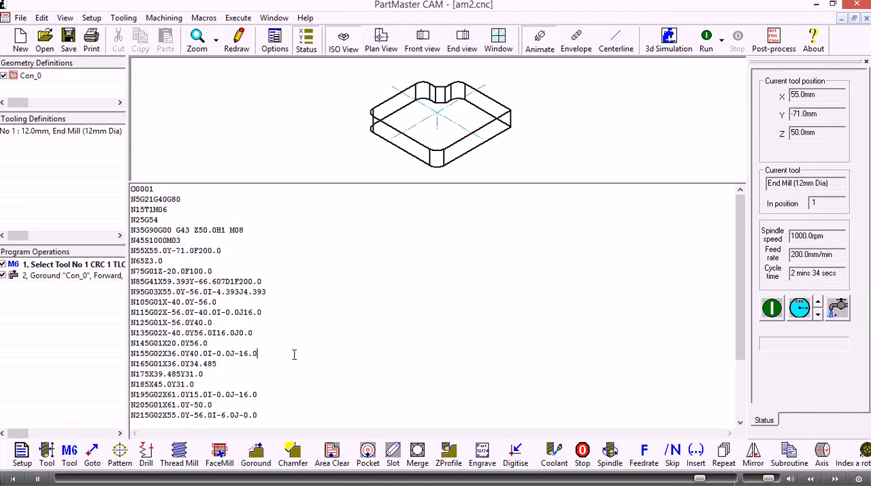
{"action": "scroll", "coordinate": [294, 317], "scroll_direction": "down", "scroll_amount": 3}
{"action": "scroll", "coordinate": [295, 316], "scroll_direction": "up", "scroll_amount": 3}
{"action": "left_click", "coordinate": [21, 18]}
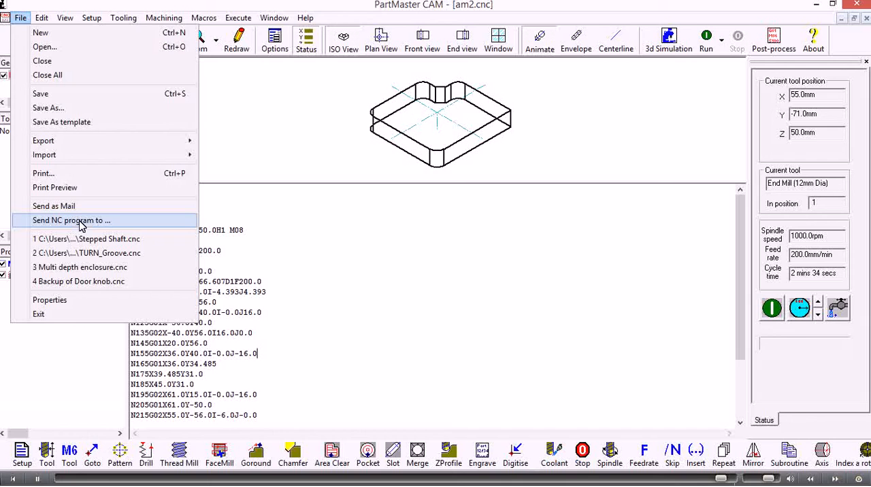
{"action": "left_click", "coordinate": [338, 268]}
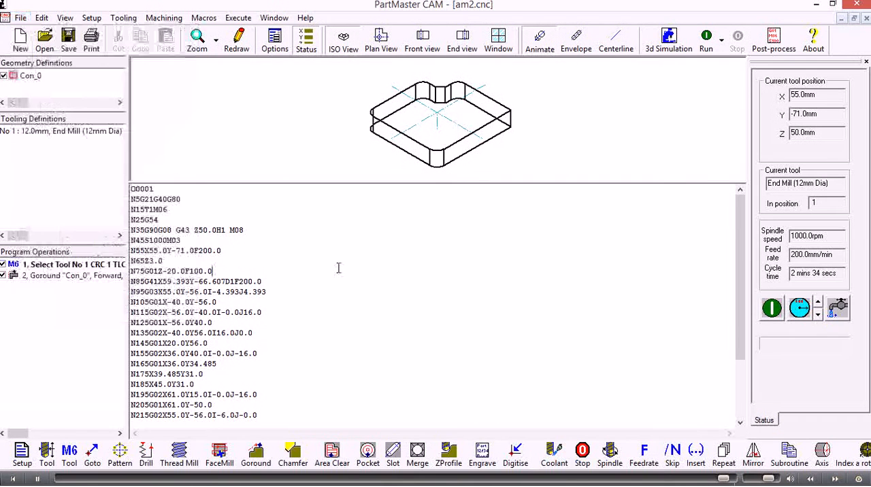